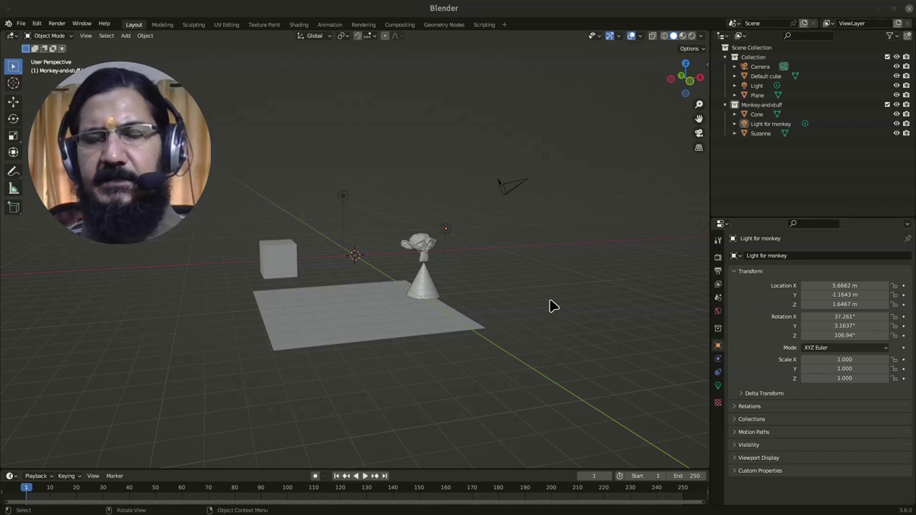
# Show the Tool tab, then the Render tab, keeping Eevee as the render engine.
pyautogui.click(718, 240)
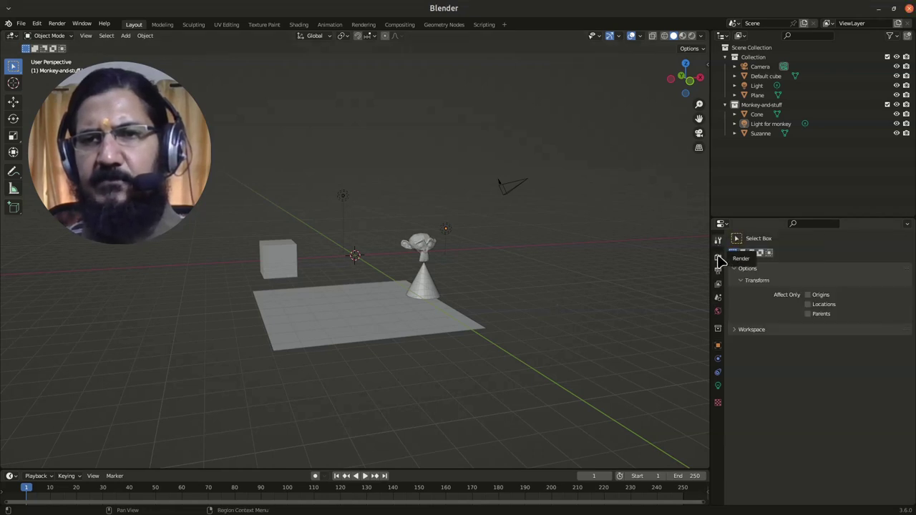
pyautogui.click(719, 258)
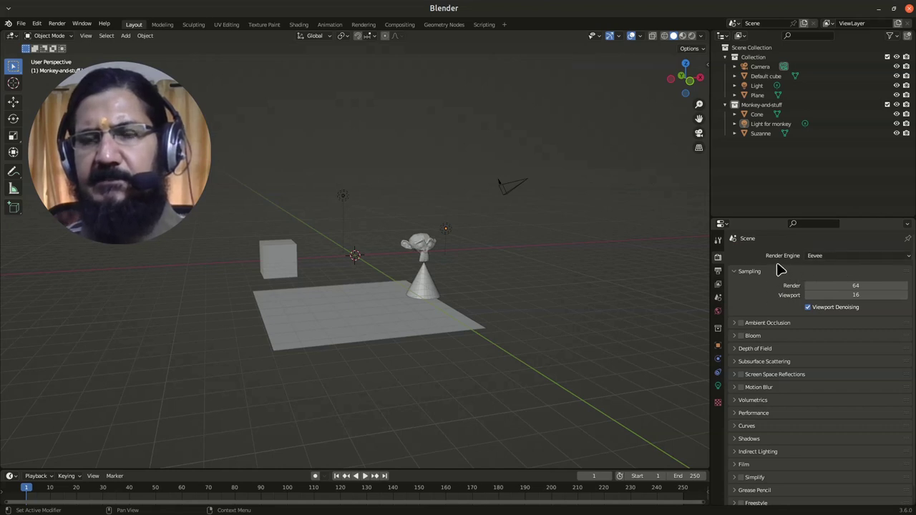
pyautogui.click(865, 259)
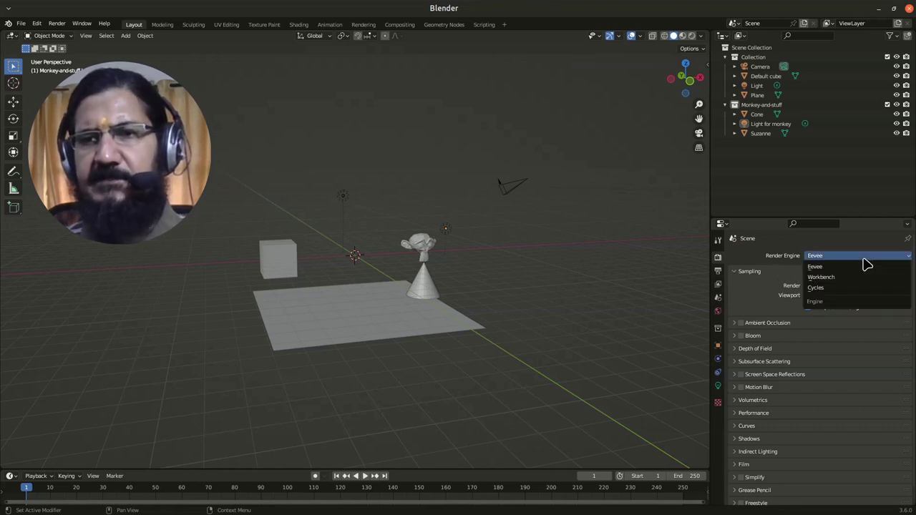
pyautogui.click(859, 266)
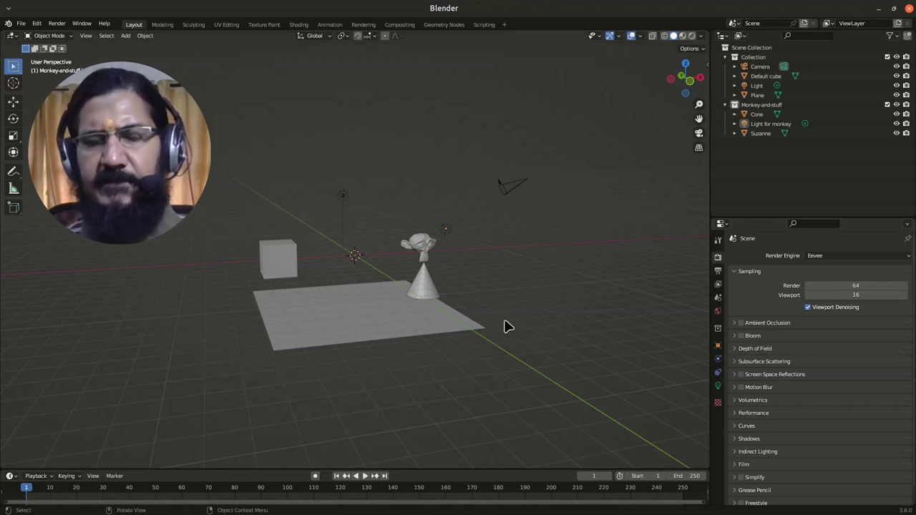
# Switch the viewport to Rendered shading and zoom in on the scene.
pyautogui.press('z')
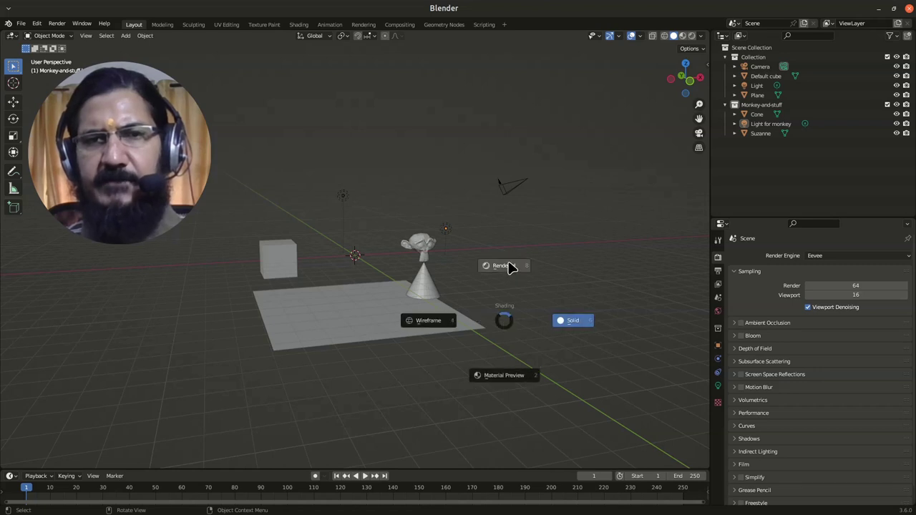
pyautogui.click(510, 269)
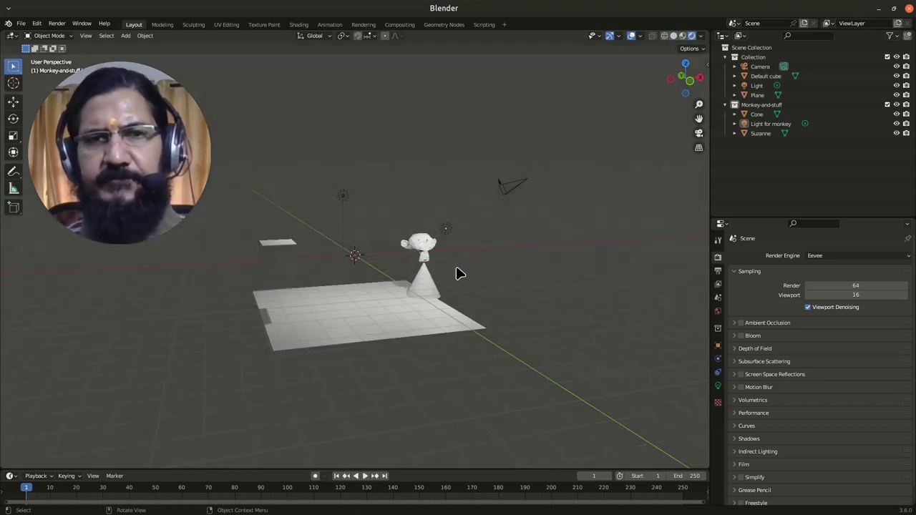
pyautogui.scroll(5, 458, 273)
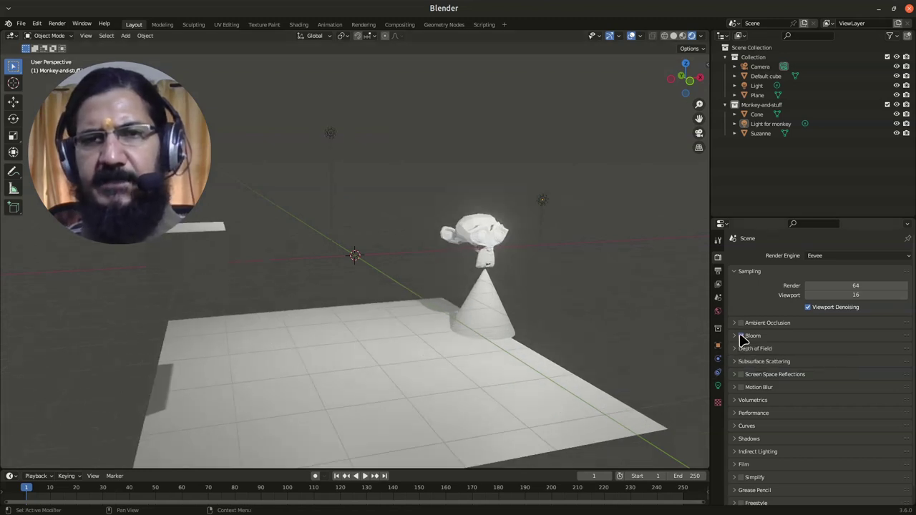
# Enable Bloom, raise its Threshold and Radius, then disable Bloom and collapse its panel.
pyautogui.click(741, 336)
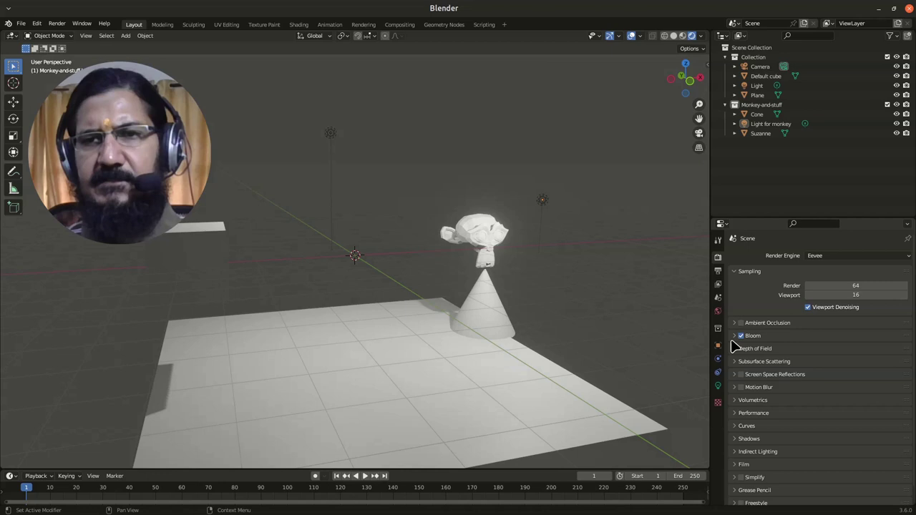
pyautogui.click(734, 336)
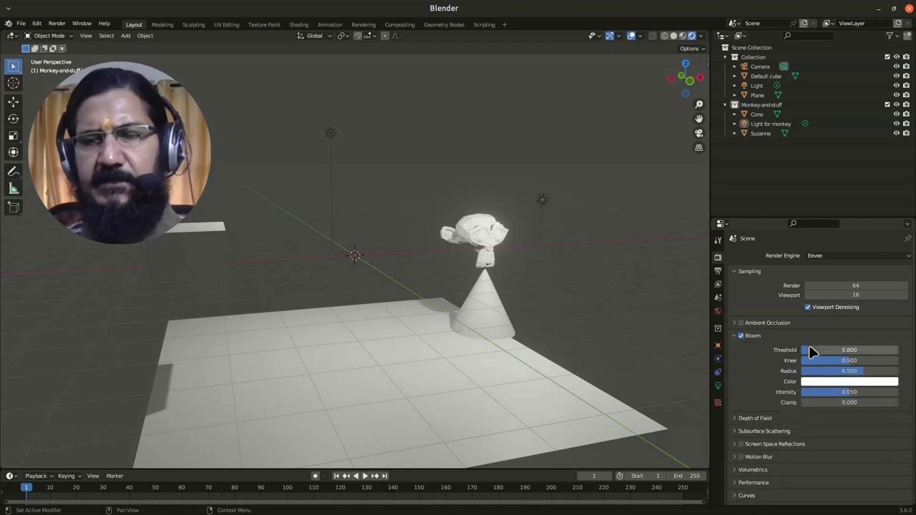
pyautogui.moveTo(810, 350)
pyautogui.mouseDown()
pyautogui.moveTo(859, 350)
pyautogui.moveTo(822, 350)
pyautogui.mouseUp()
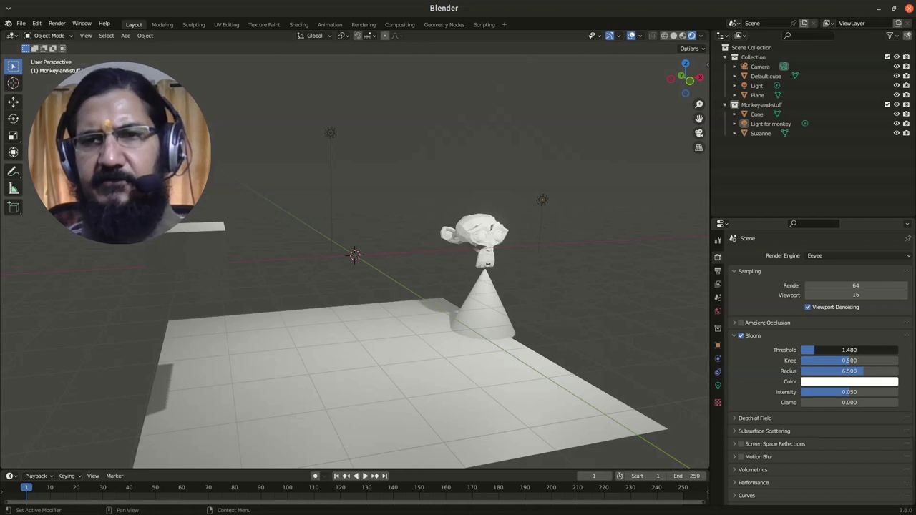
pyautogui.moveTo(856, 371); pyautogui.dragTo(866, 371)
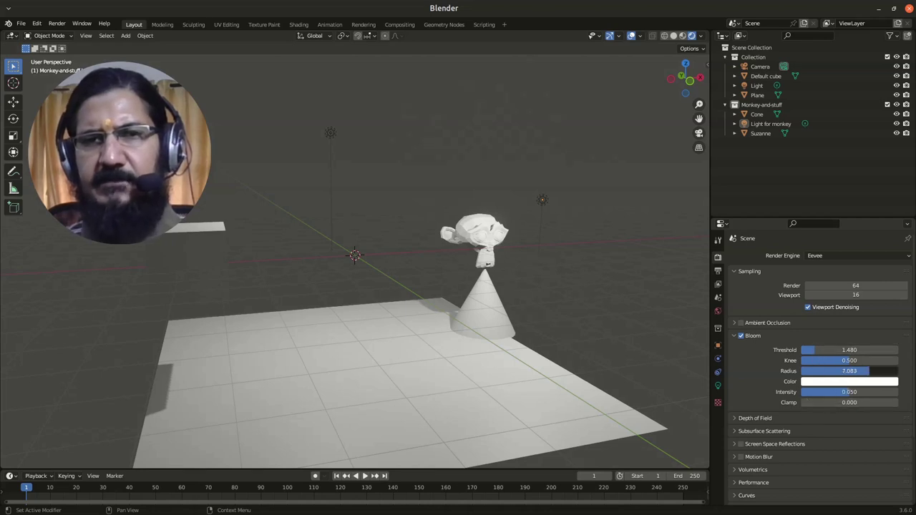
pyautogui.click(741, 336)
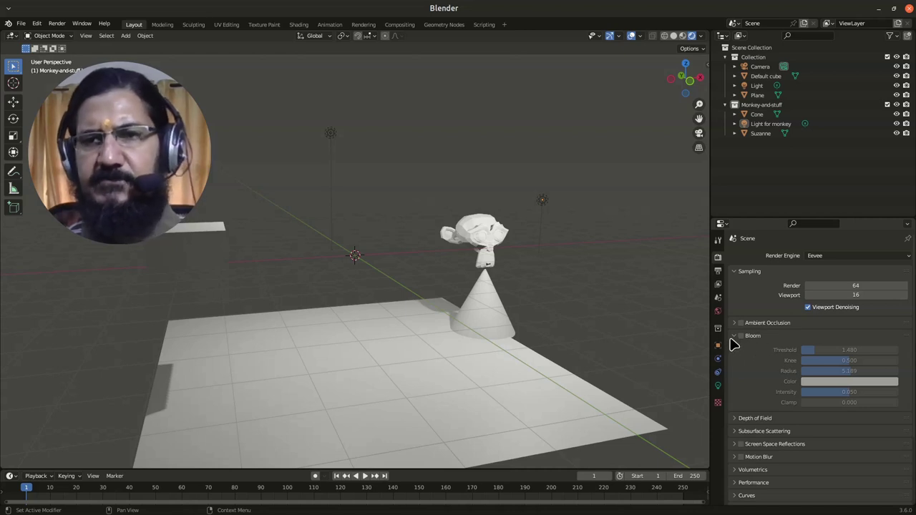
pyautogui.click(736, 337)
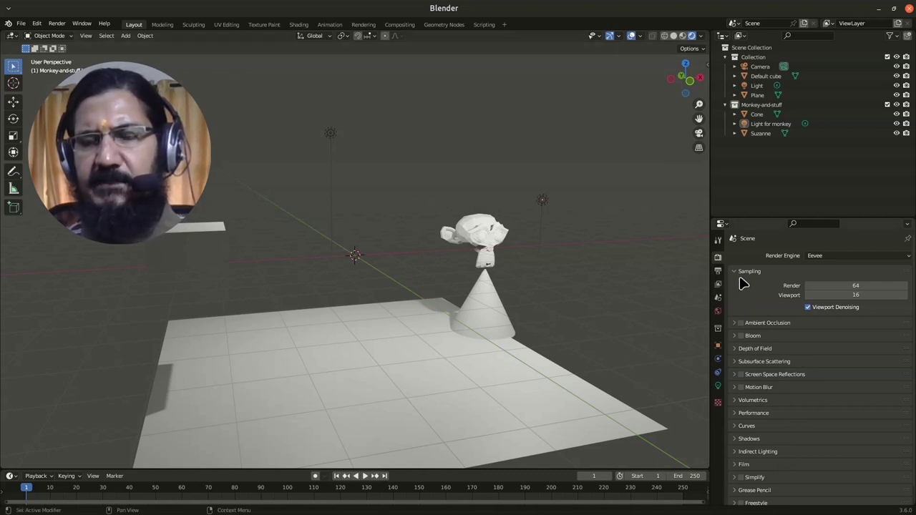
# Browse the Output, View Layer, Scene, World and Monkey-and-stuff Collection property tabs.
pyautogui.click(718, 273)
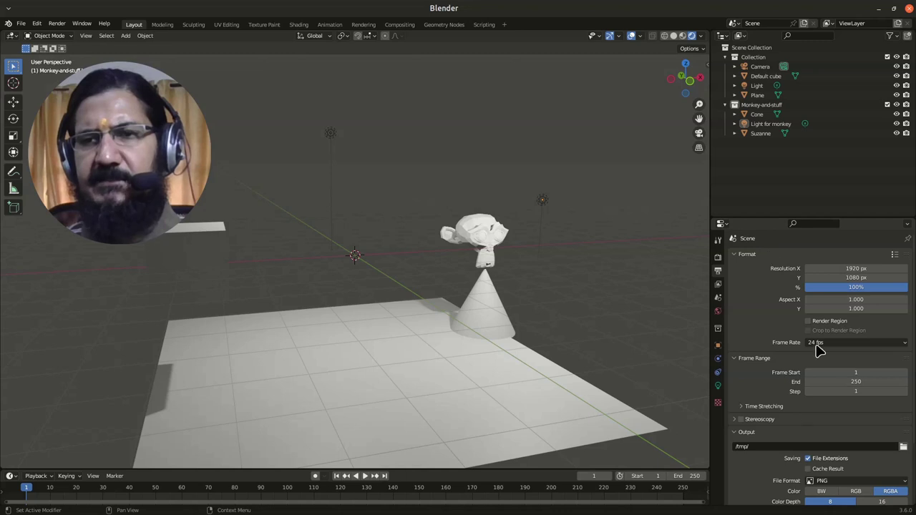
pyautogui.scroll(-1, 856, 440)
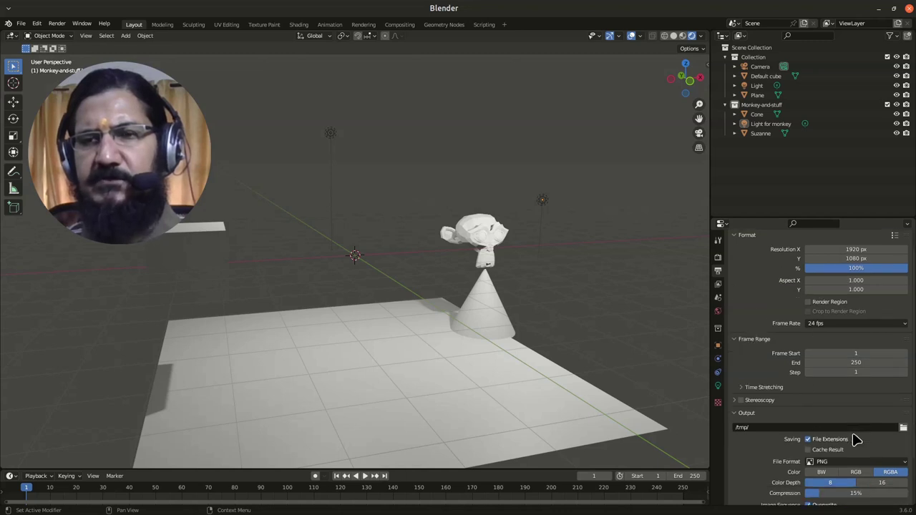
pyautogui.click(719, 284)
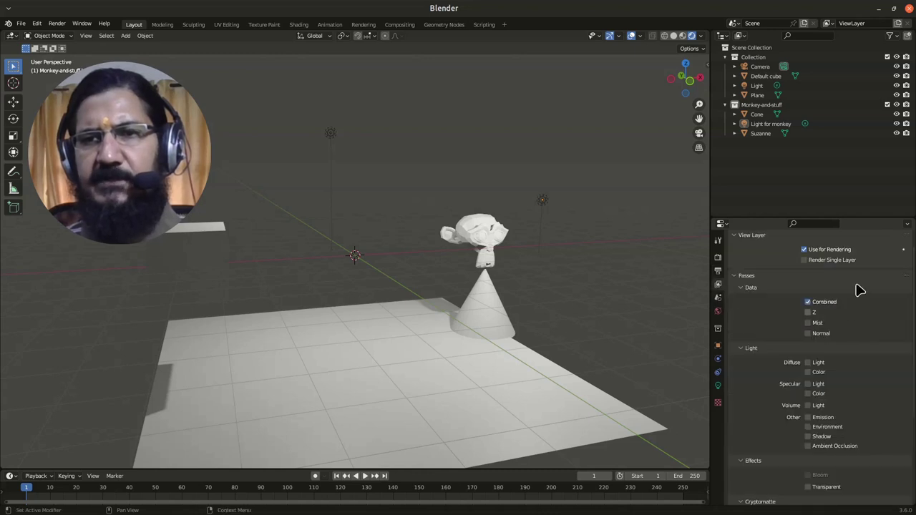
pyautogui.click(719, 298)
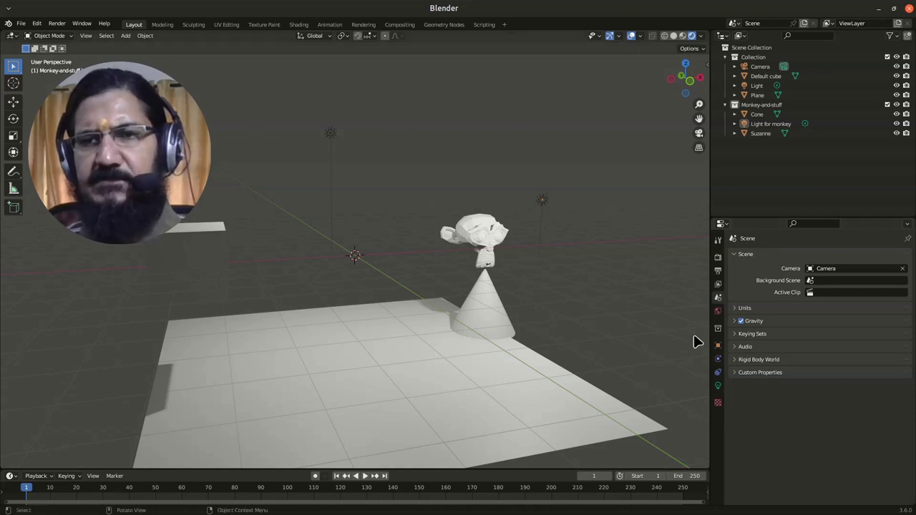
pyautogui.click(718, 311)
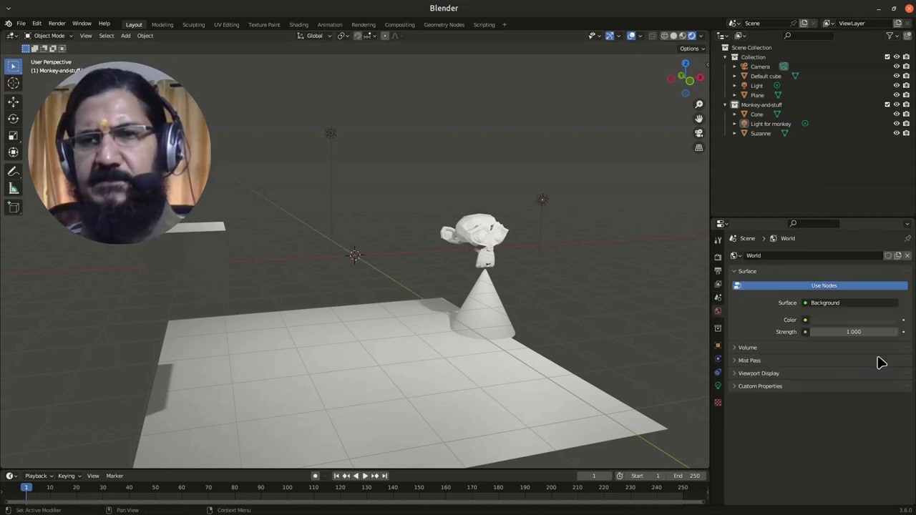
pyautogui.click(718, 329)
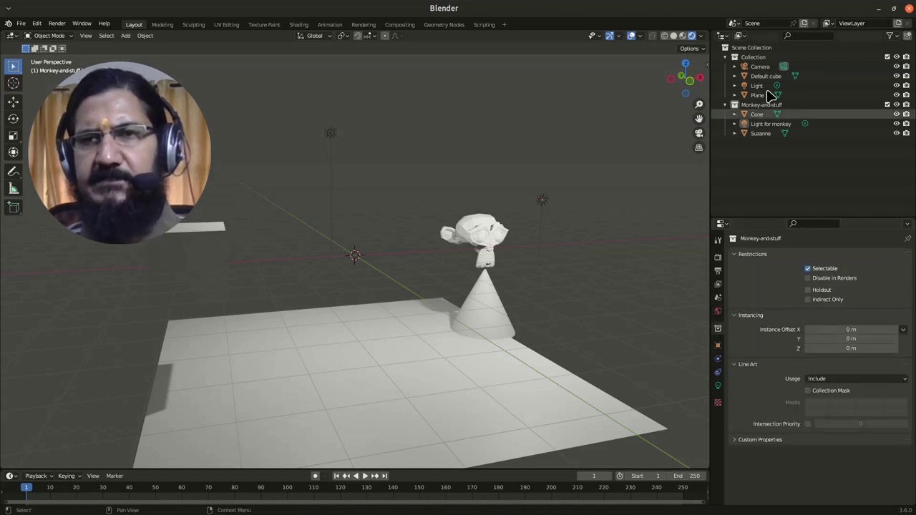
# Show the light's Object properties, then select Suzanne in the viewport.
pyautogui.click(718, 348)
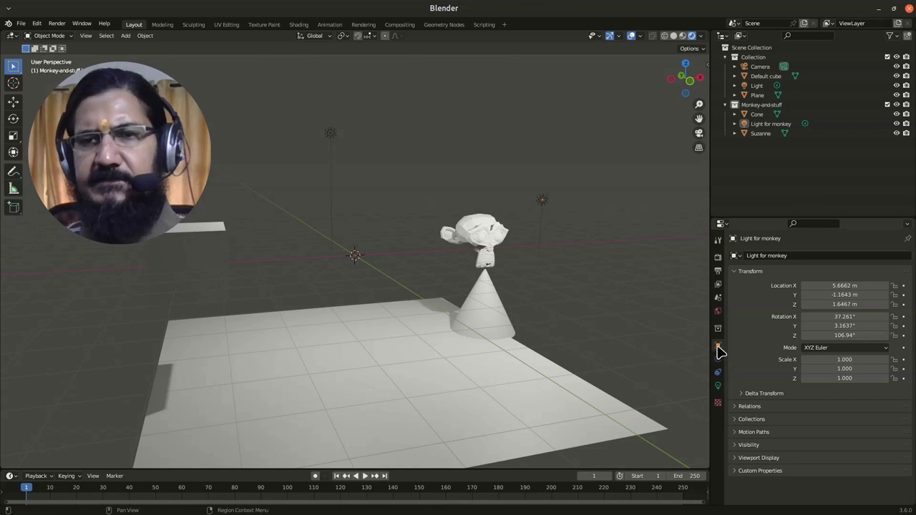
pyautogui.click(484, 241)
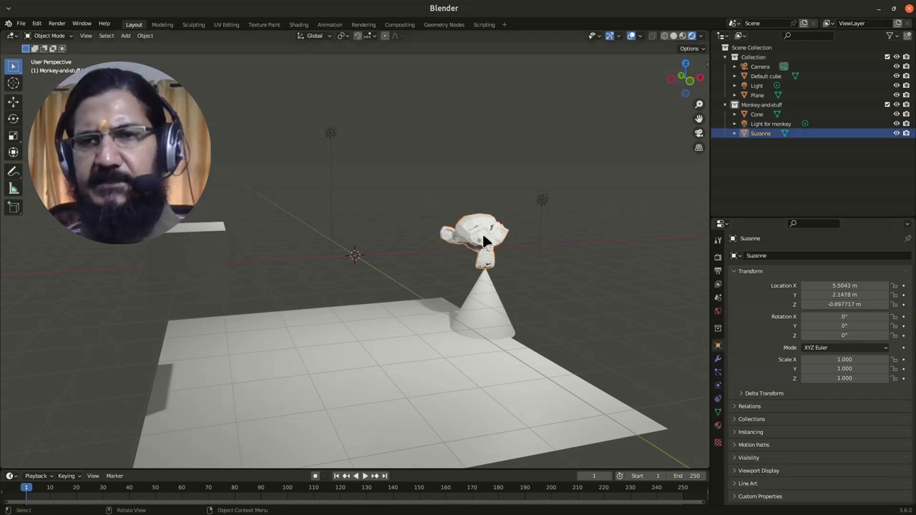
pyautogui.click(485, 306)
pyautogui.click(485, 238)
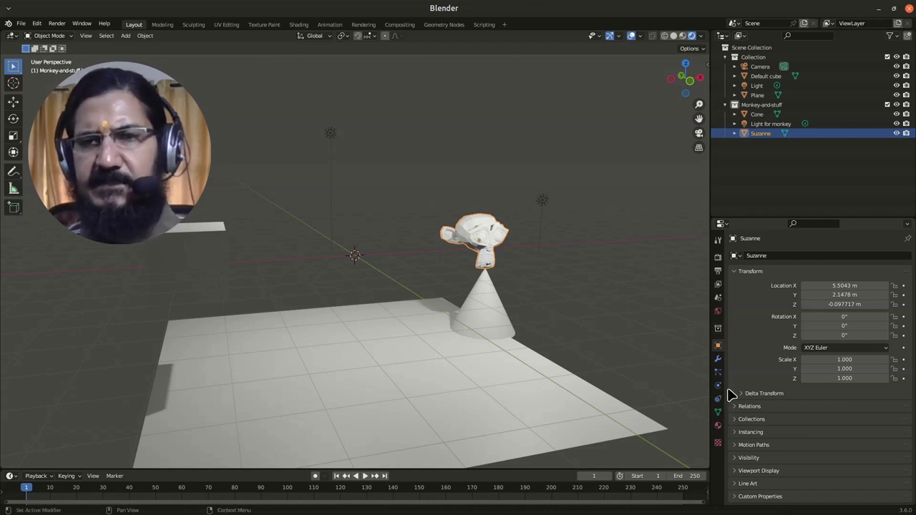
# View Suzanne's Modifier tab without adding a modifier, then her empty Particles list.
pyautogui.click(719, 360)
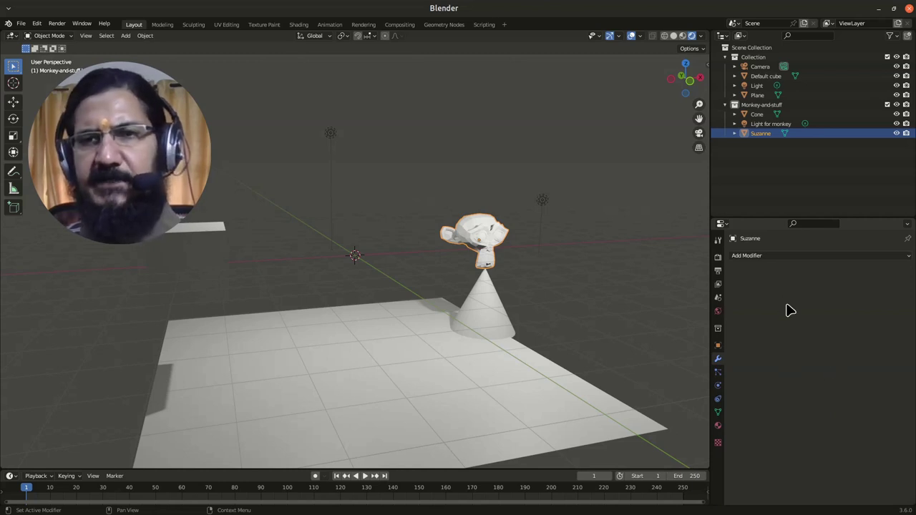
pyautogui.click(791, 257)
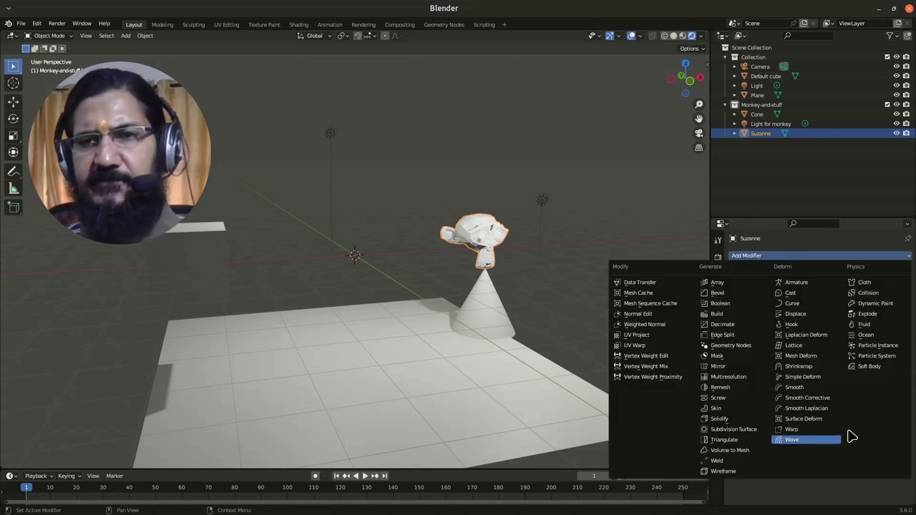
pyautogui.click(824, 258)
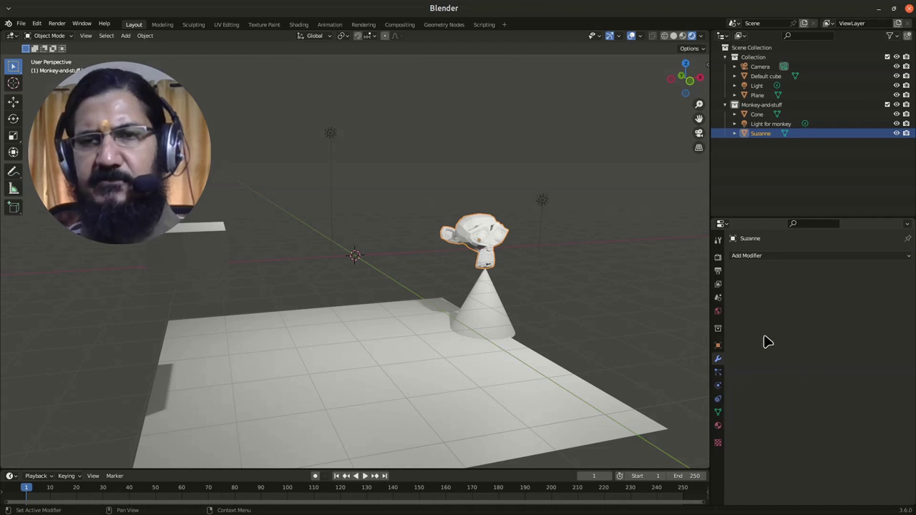
pyautogui.click(718, 373)
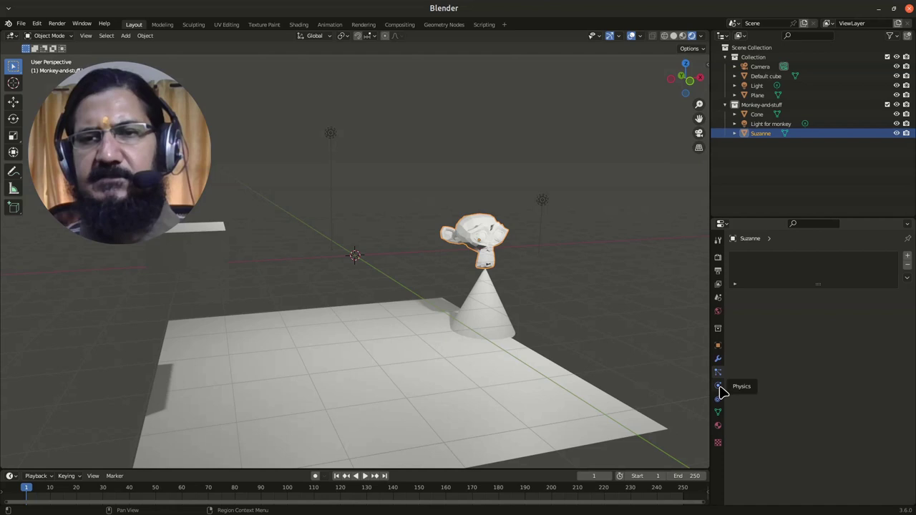
# View Suzanne's Physics options, then her empty Object Constraints tab.
pyautogui.click(720, 389)
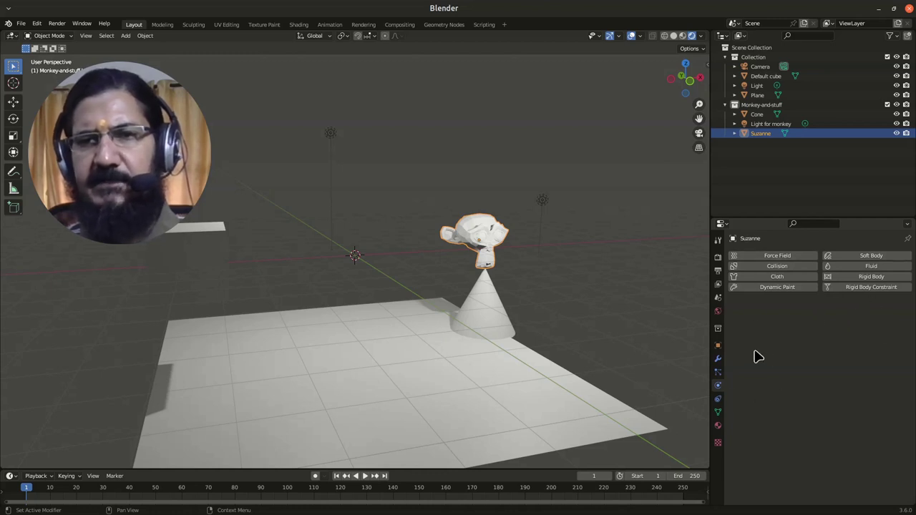
pyautogui.click(719, 400)
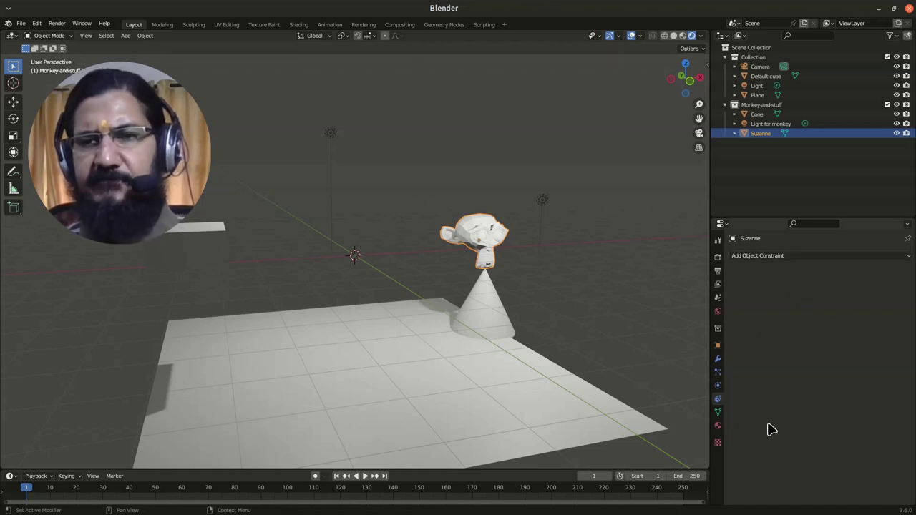
# View Suzanne's mesh data, her empty material slots, then the Brush texture settings.
pyautogui.click(719, 412)
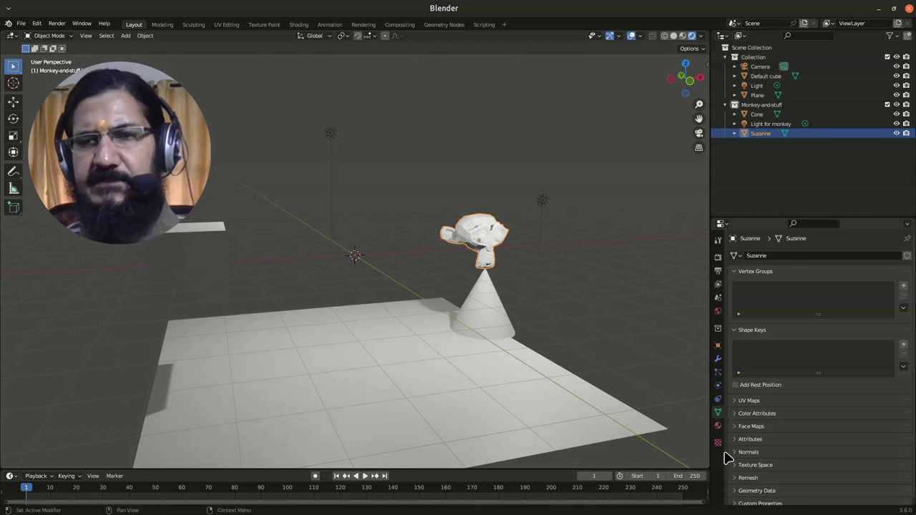
pyautogui.click(719, 427)
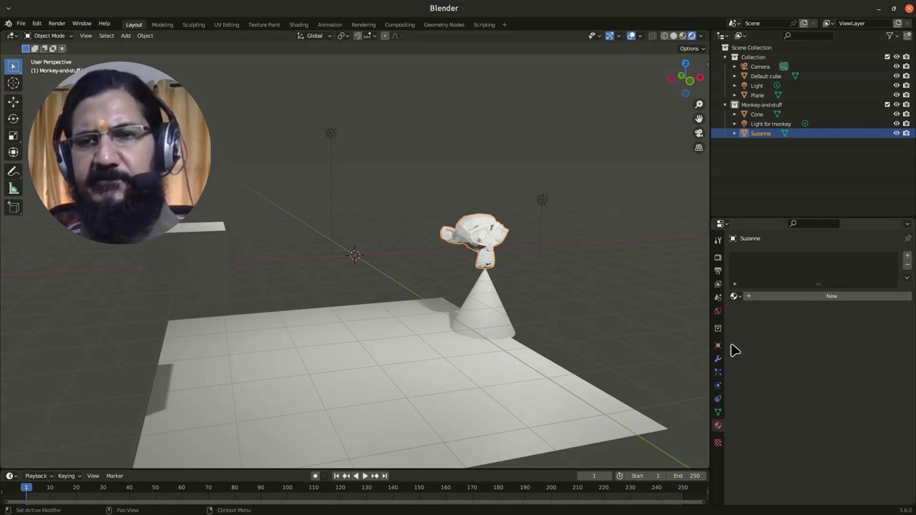
pyautogui.click(719, 444)
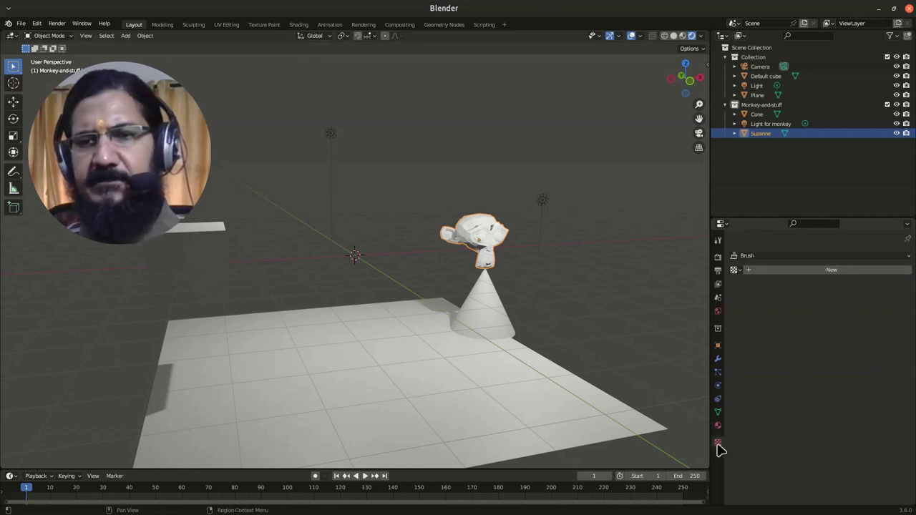